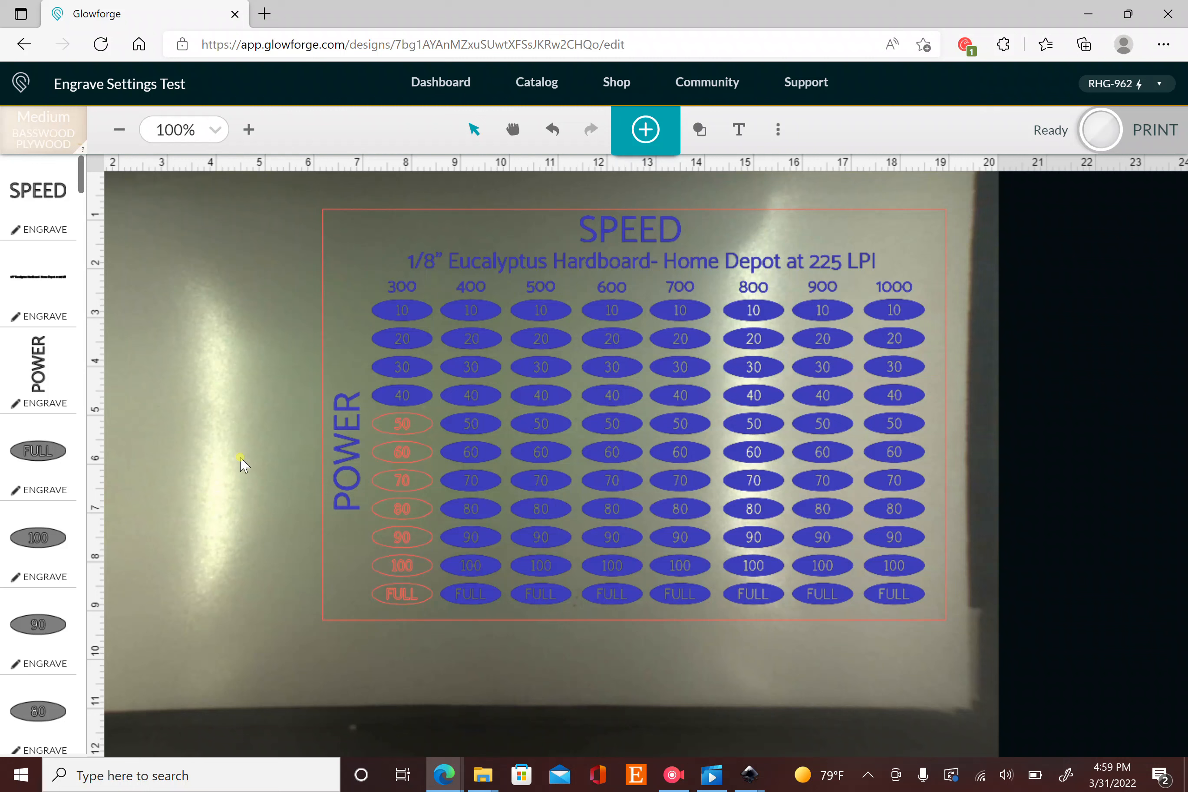
drag(38, 560, 59, 206)
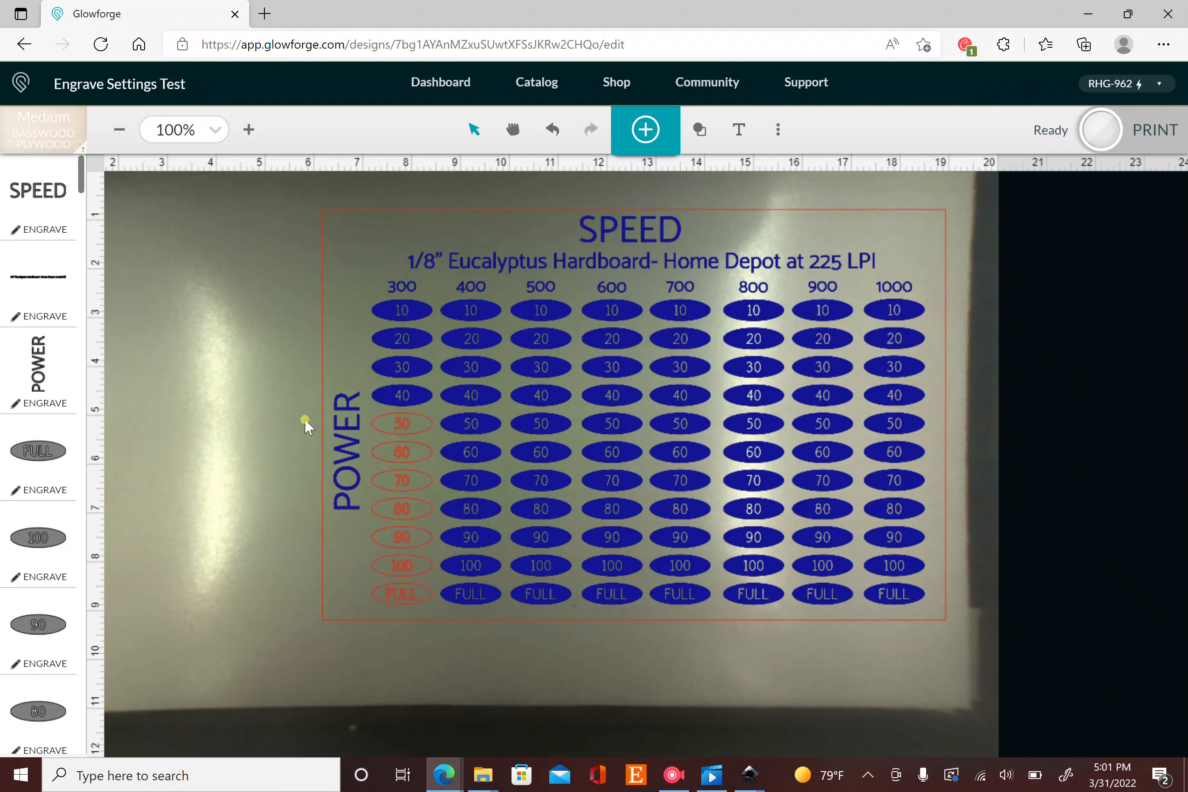
Open the operation settings of the FULL oval in the 1000 speed column, switch it to Score and return it to Engrave.
mouse_move(41, 458)
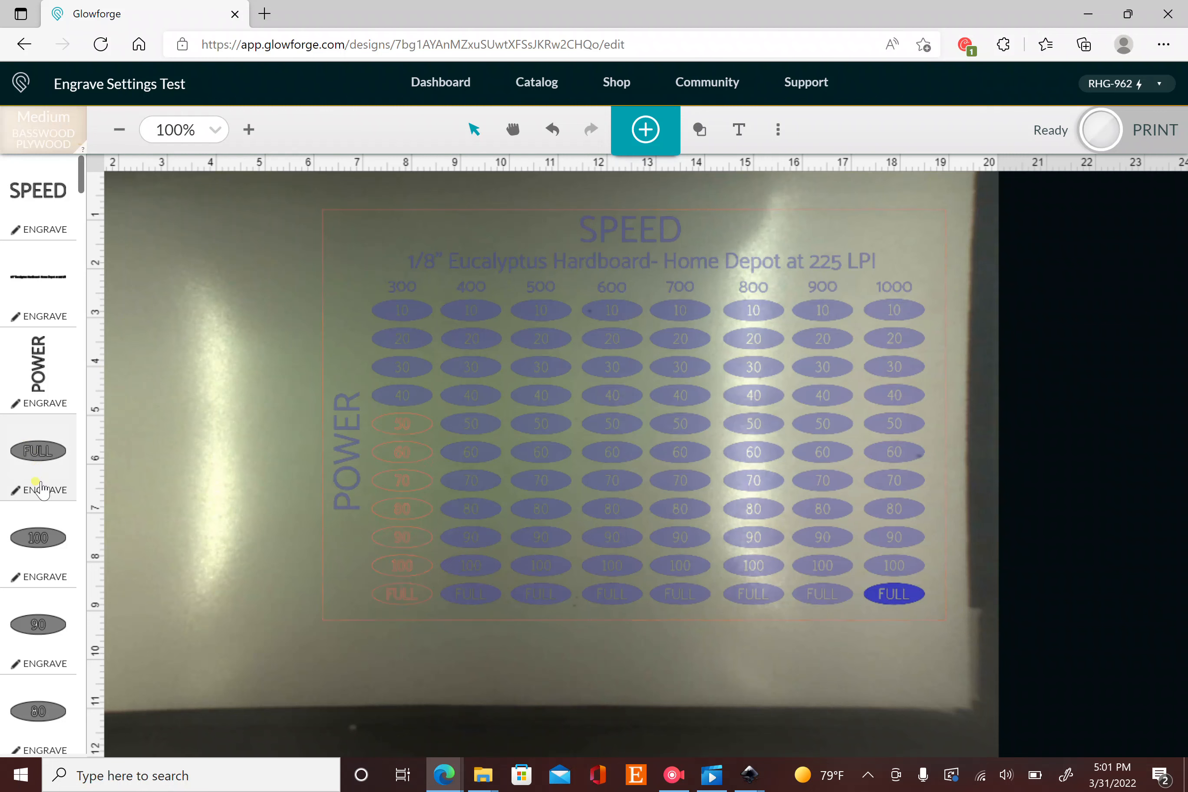
click(43, 491)
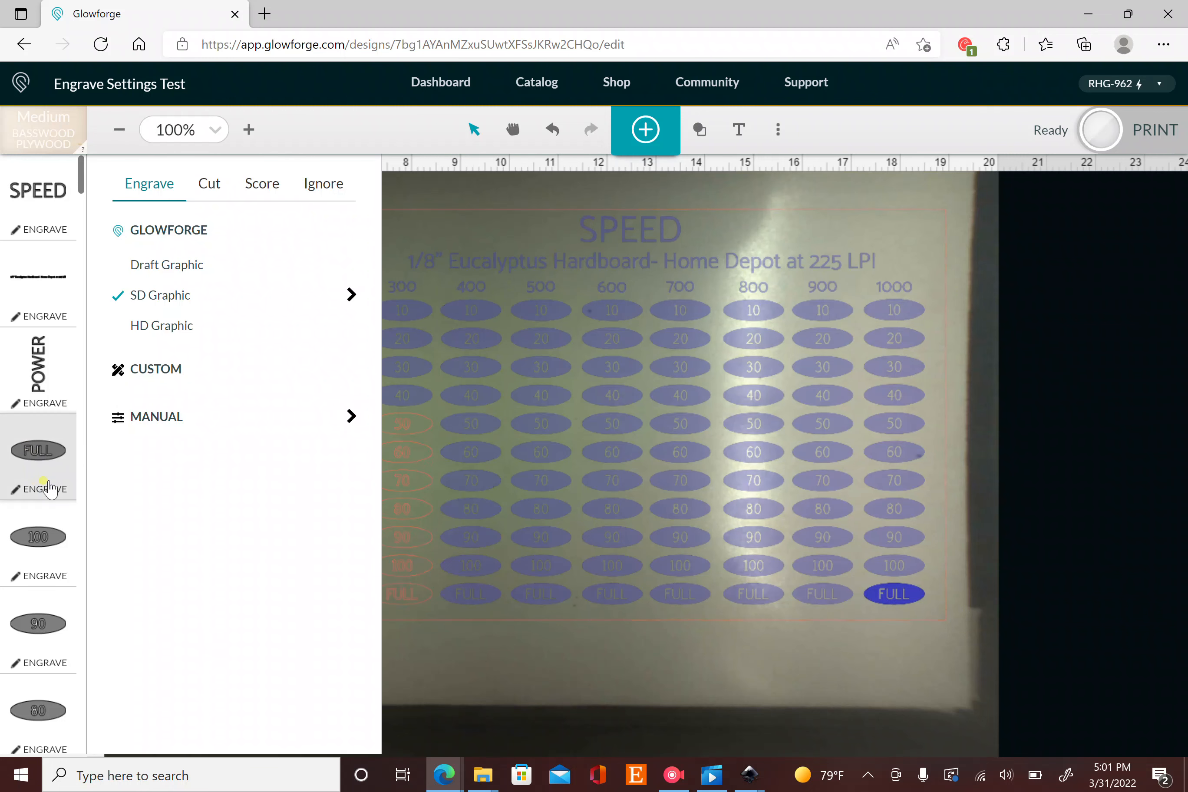
click(266, 190)
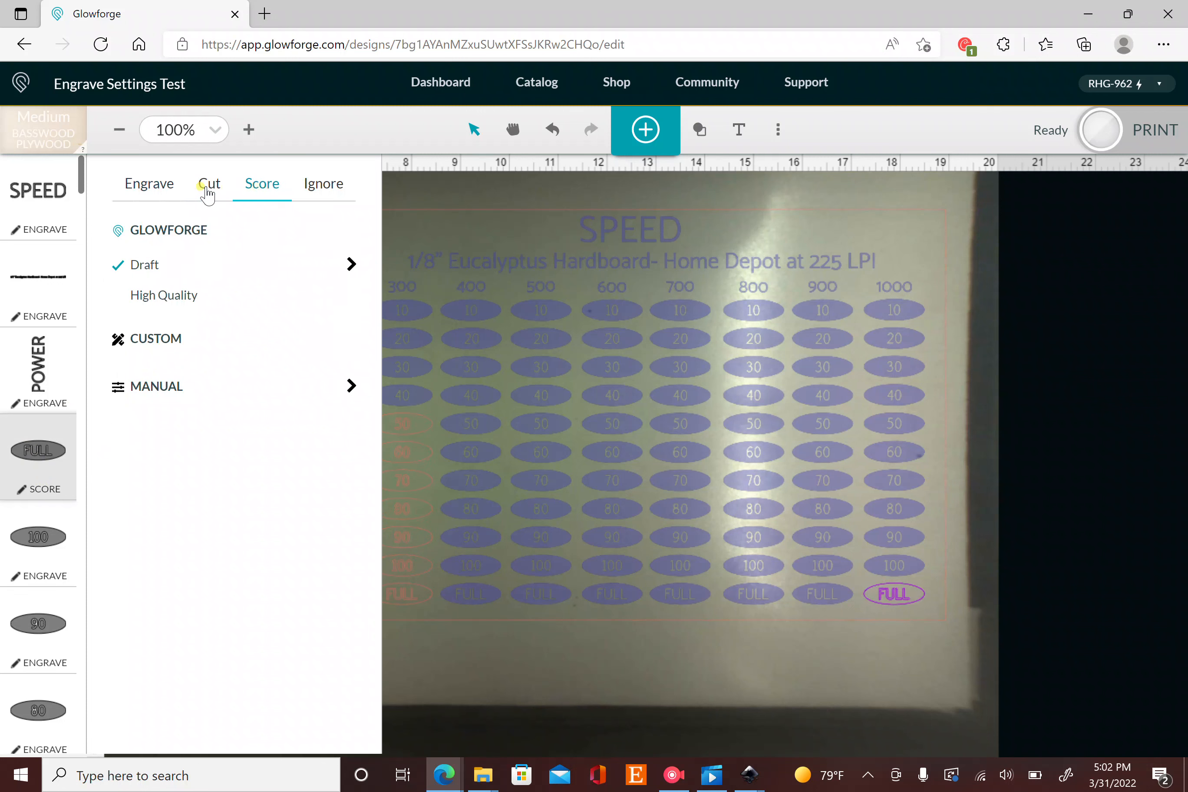
click(162, 200)
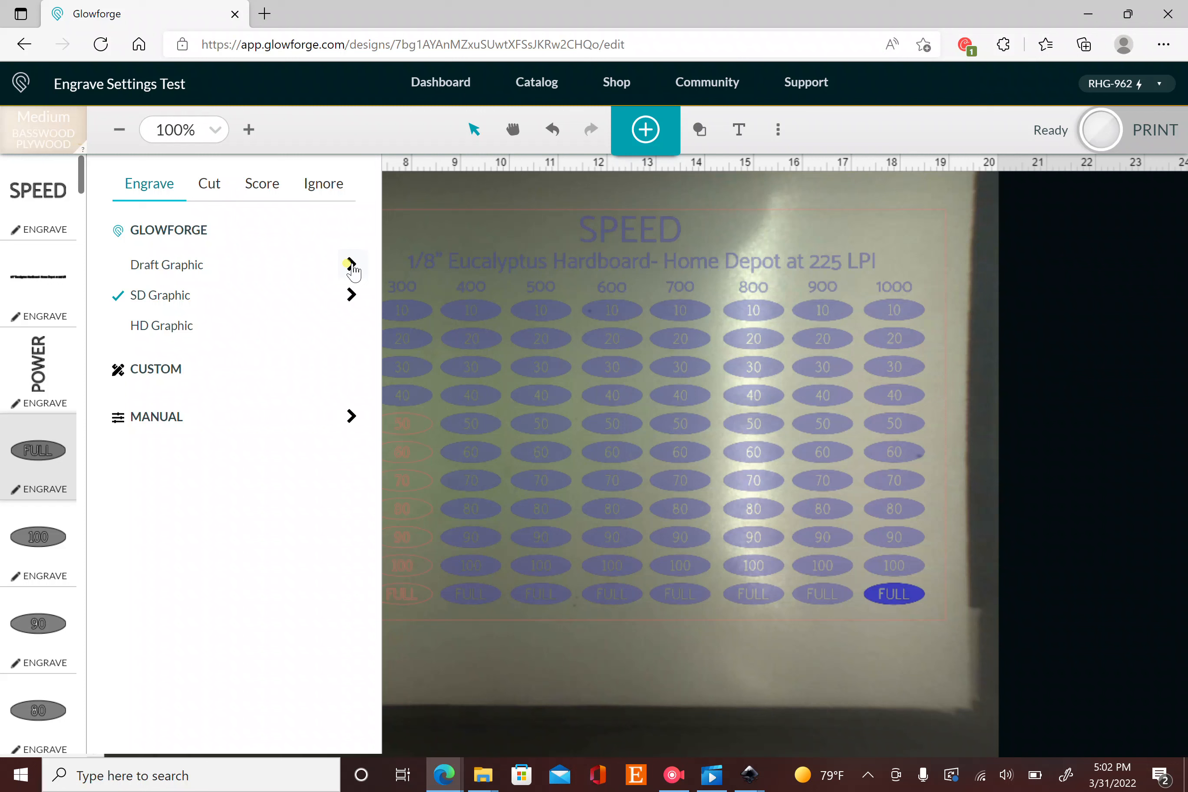
Set the 1000-column FULL oval to a Draft Graphic engrave at speed 1000, full power and 225 lines per inch.
click(350, 264)
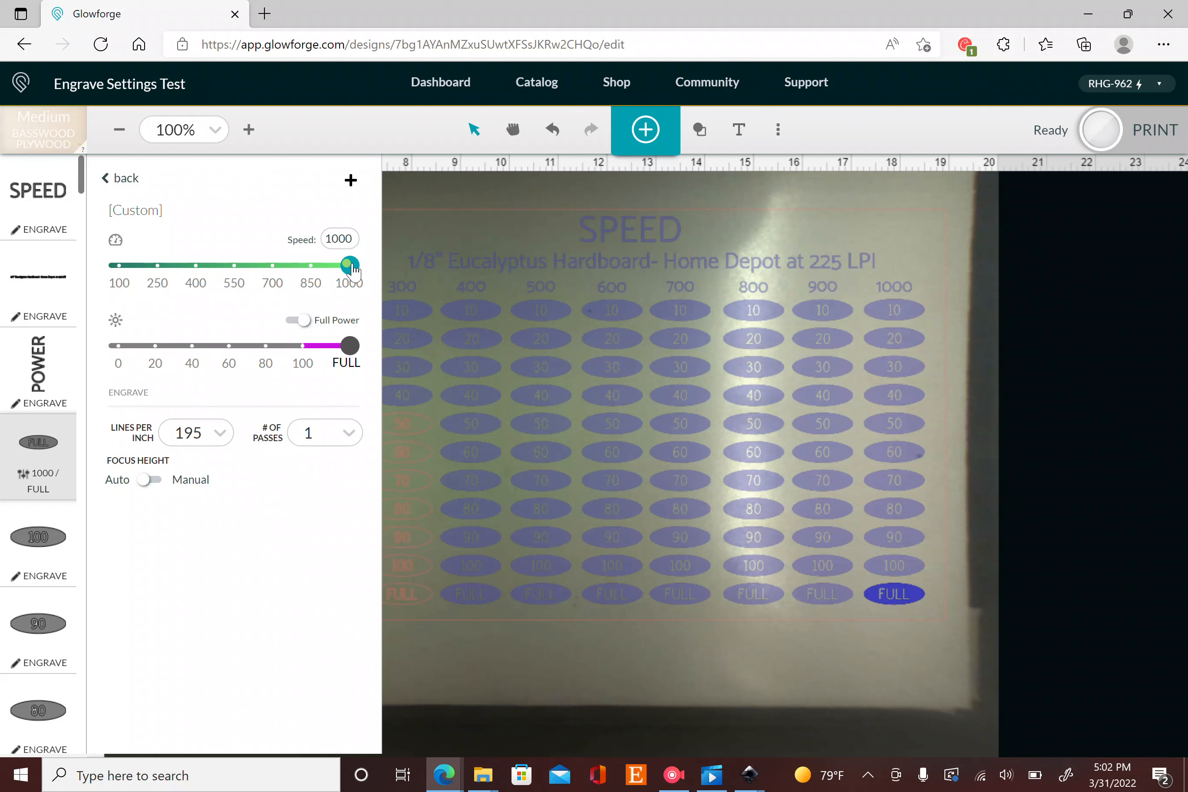
click(340, 241)
click(350, 347)
click(221, 434)
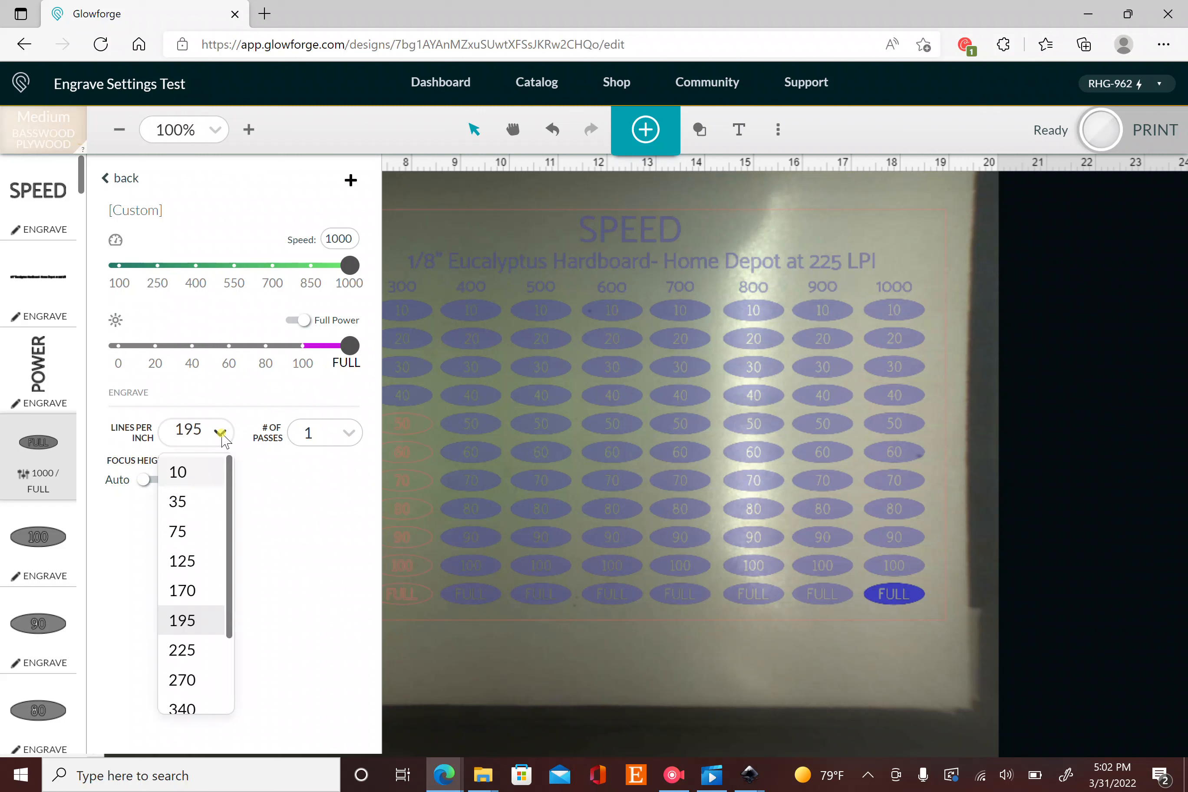
click(229, 612)
drag(228, 612, 231, 667)
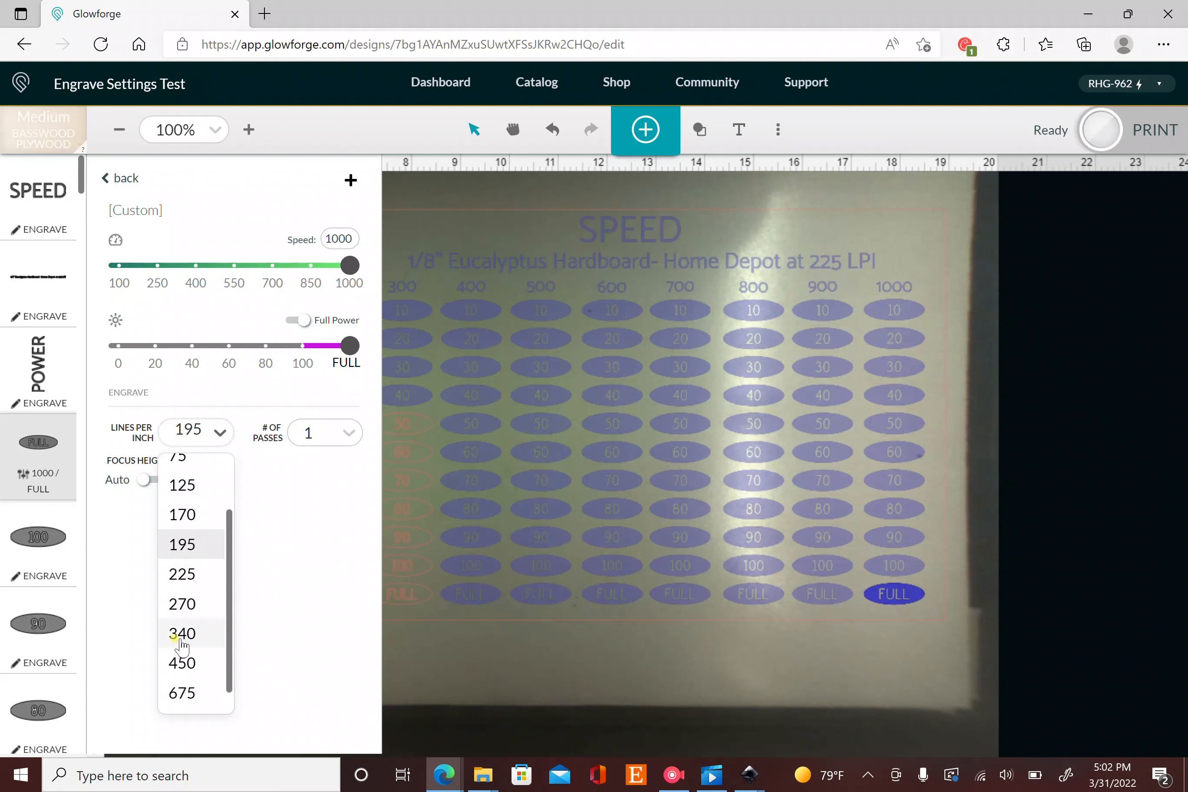
click(192, 575)
click(269, 539)
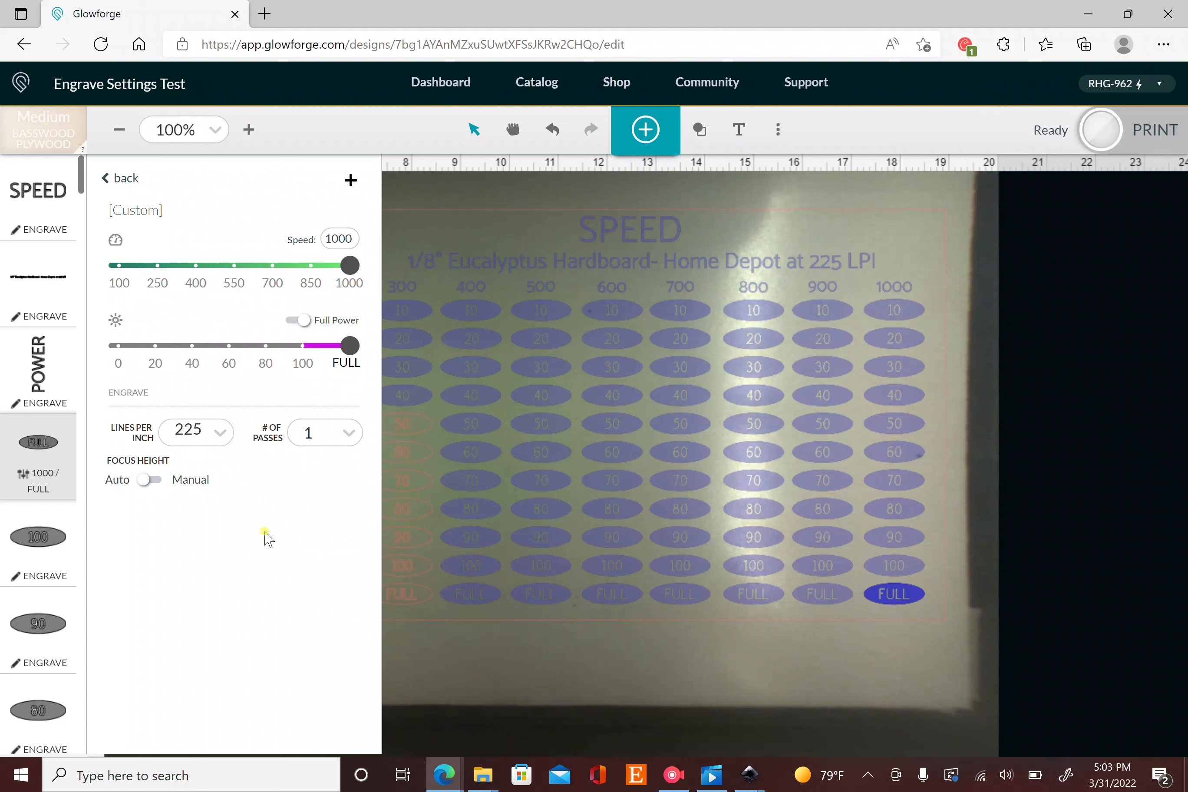
click(224, 439)
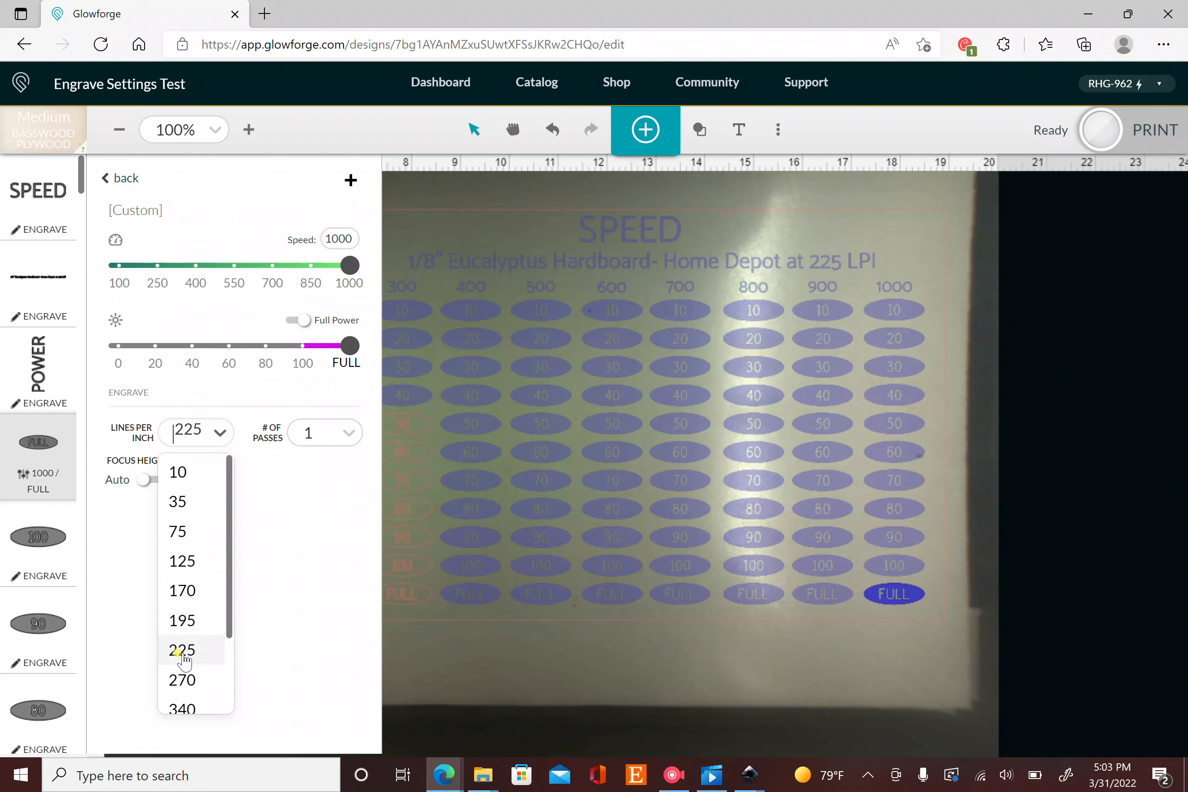
click(183, 652)
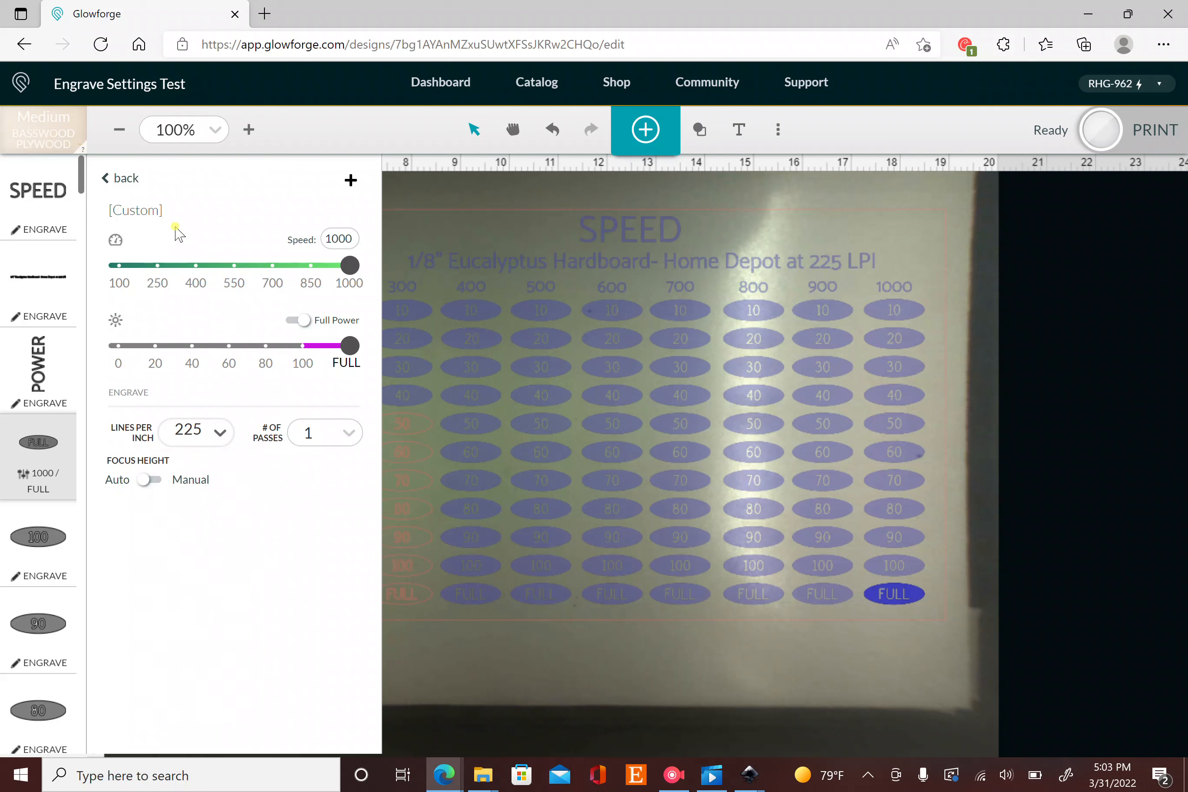
click(104, 180)
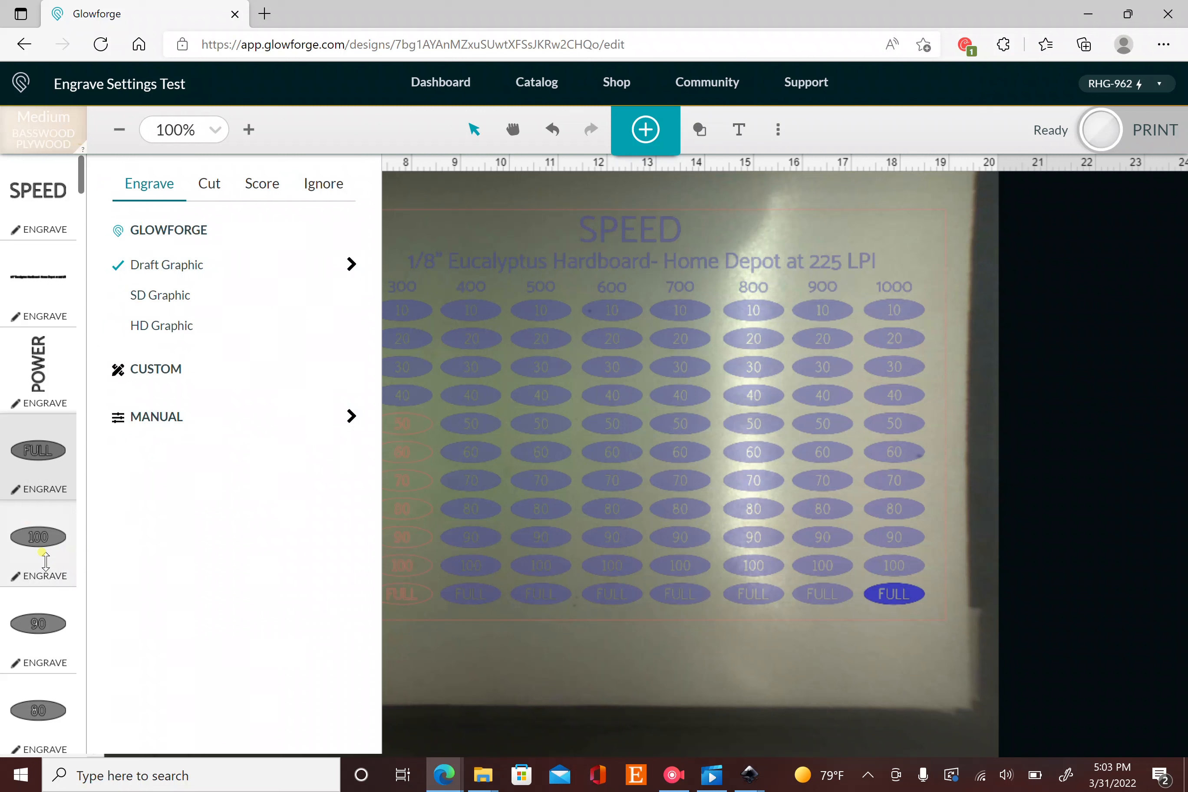
Set the 100 oval in the 1000 speed column to a Draft Graphic engrave with precision power 100 and 225 lines per inch.
click(45, 553)
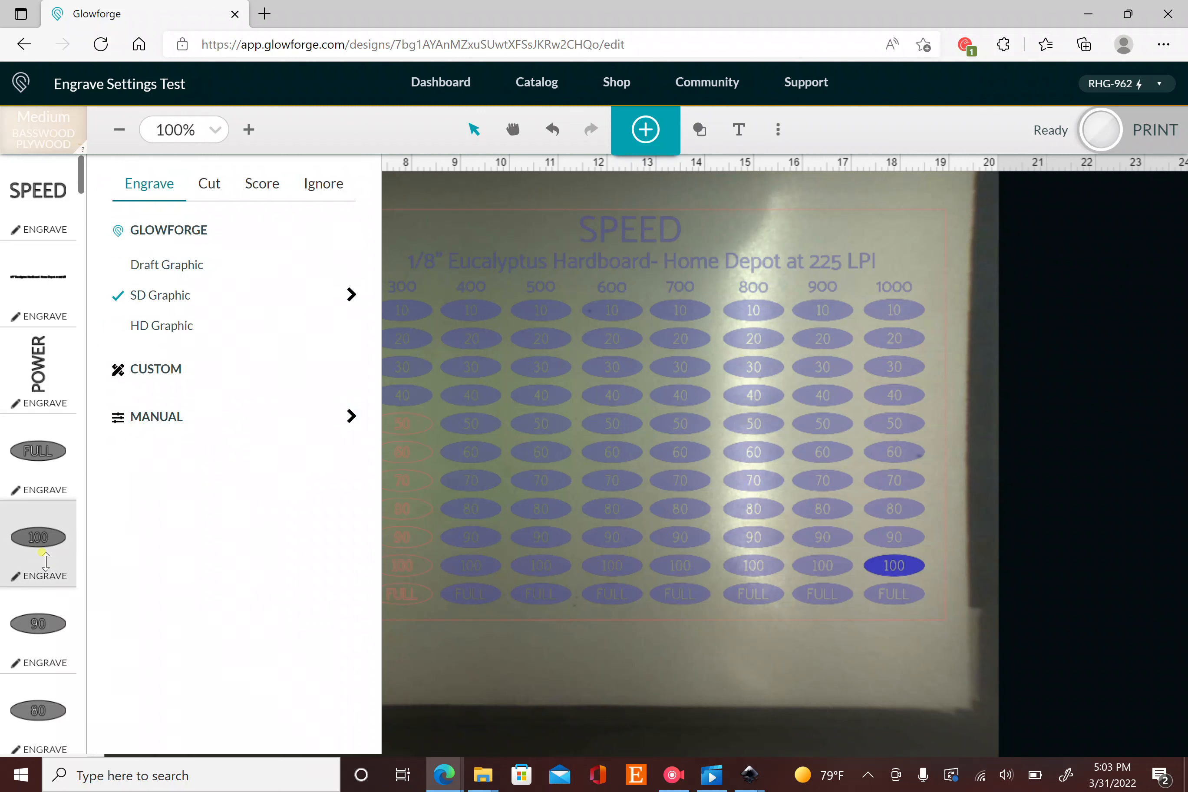
click(899, 566)
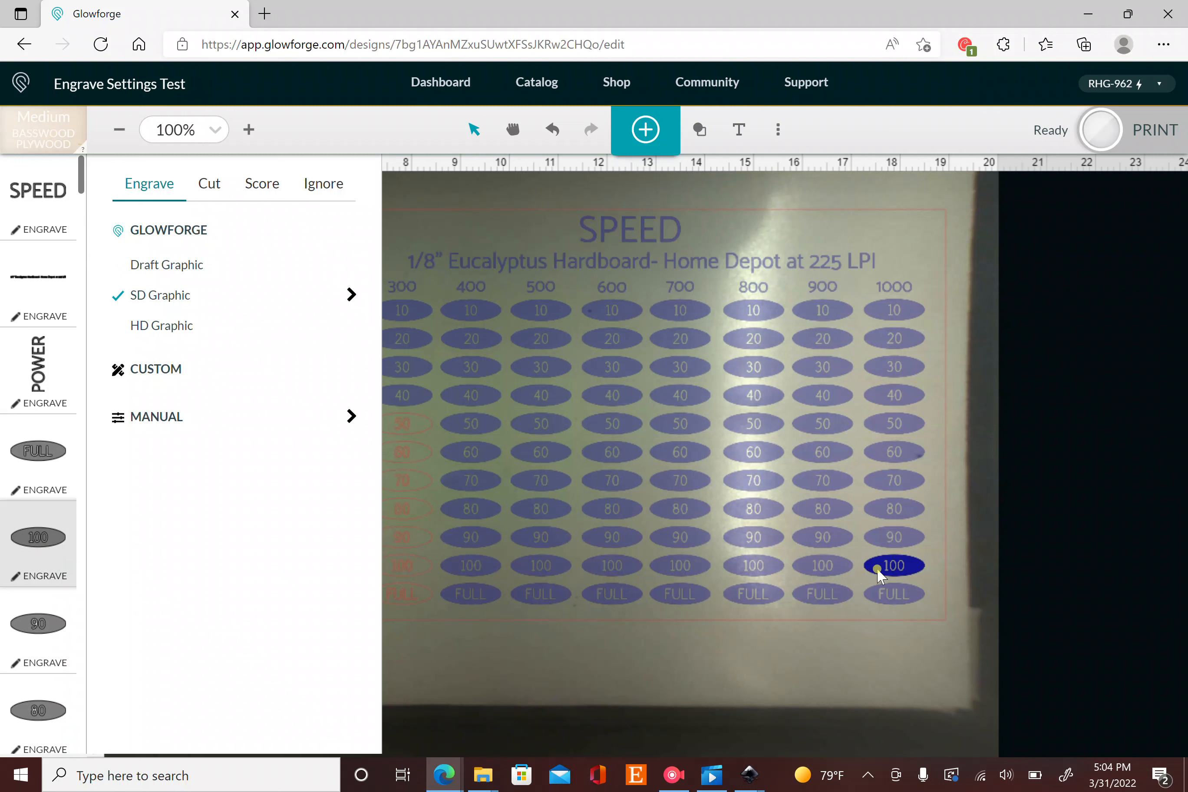
shift+click(17, 404)
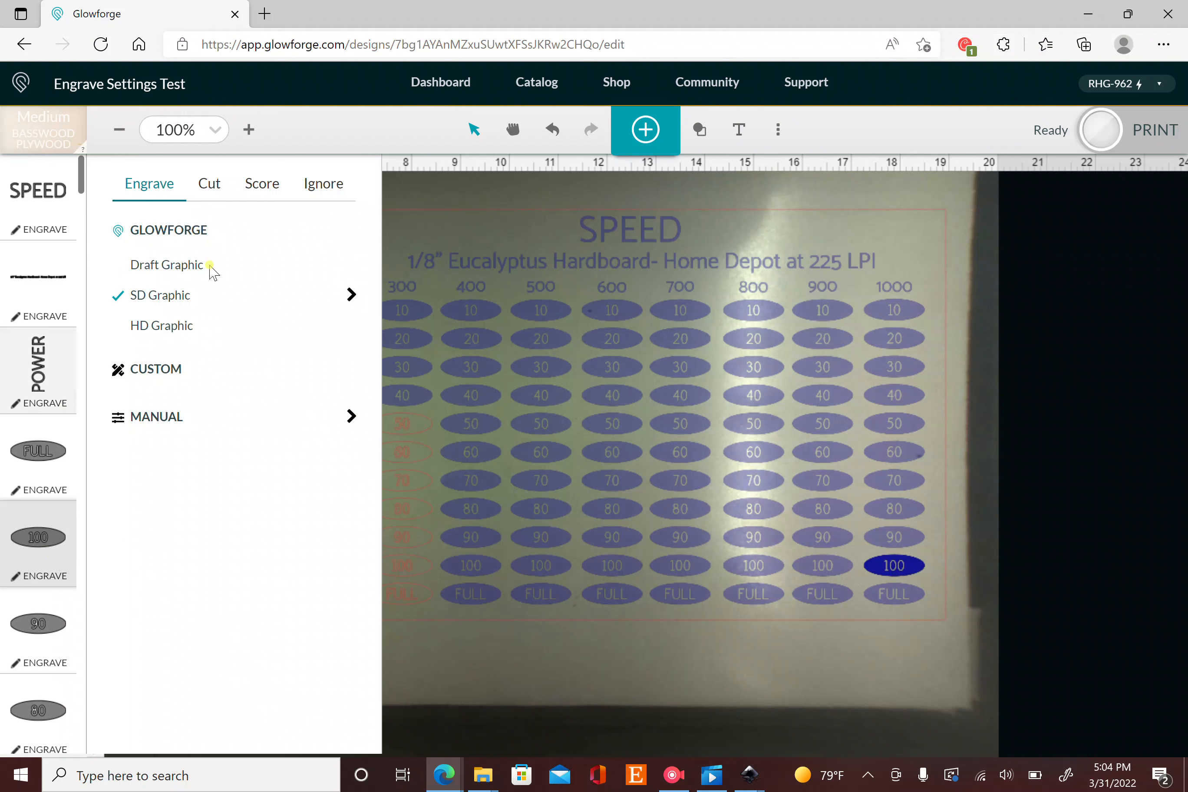
click(164, 265)
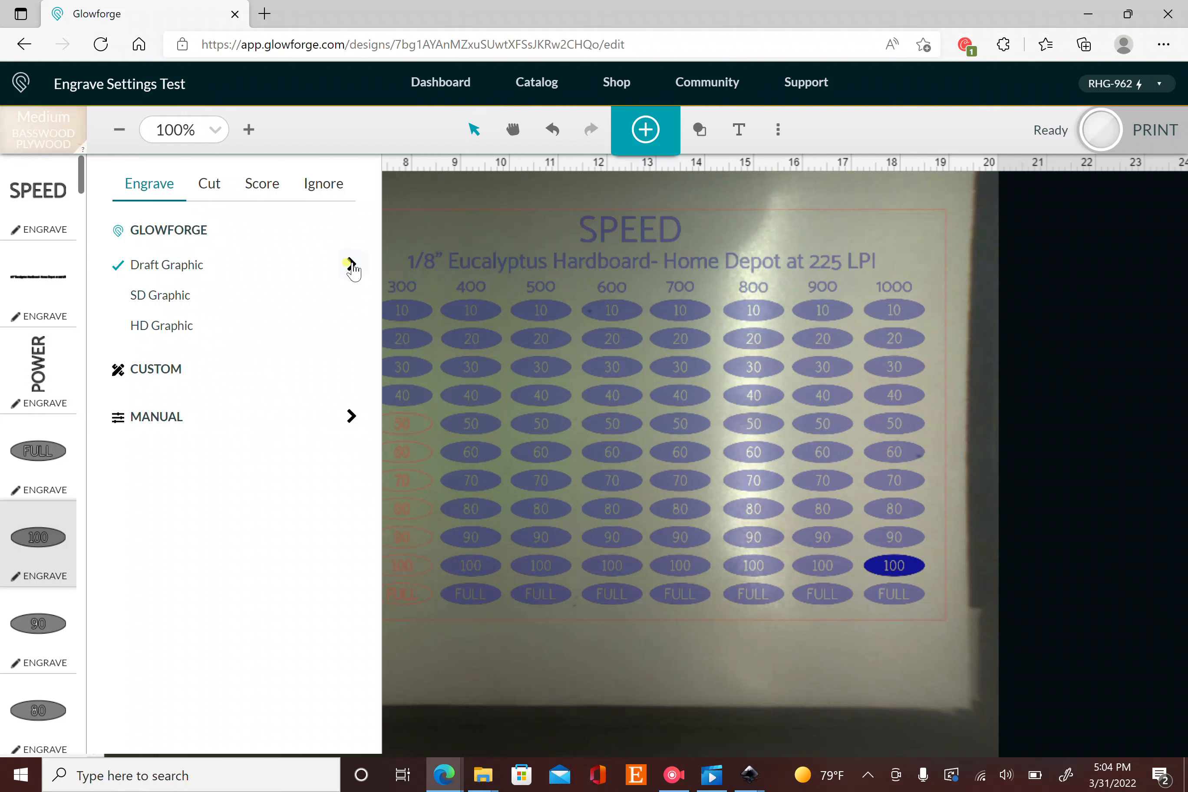
click(350, 263)
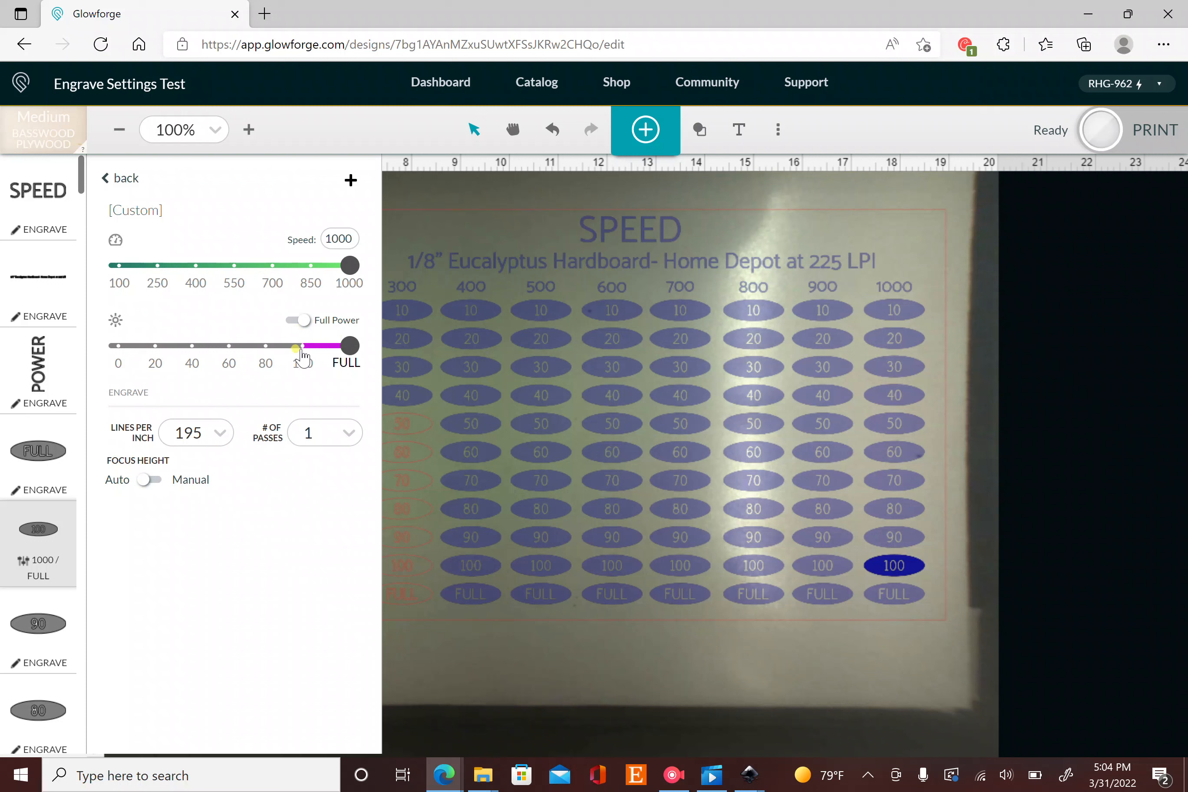
click(303, 364)
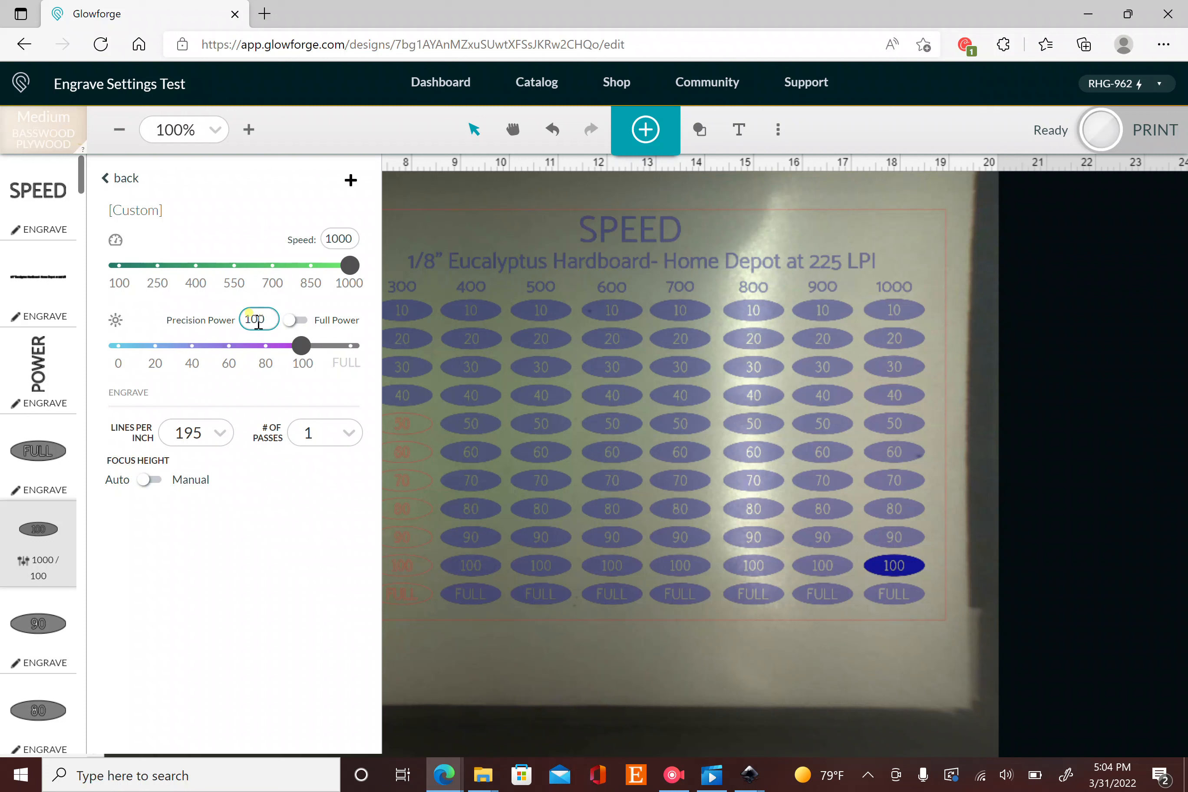
click(205, 433)
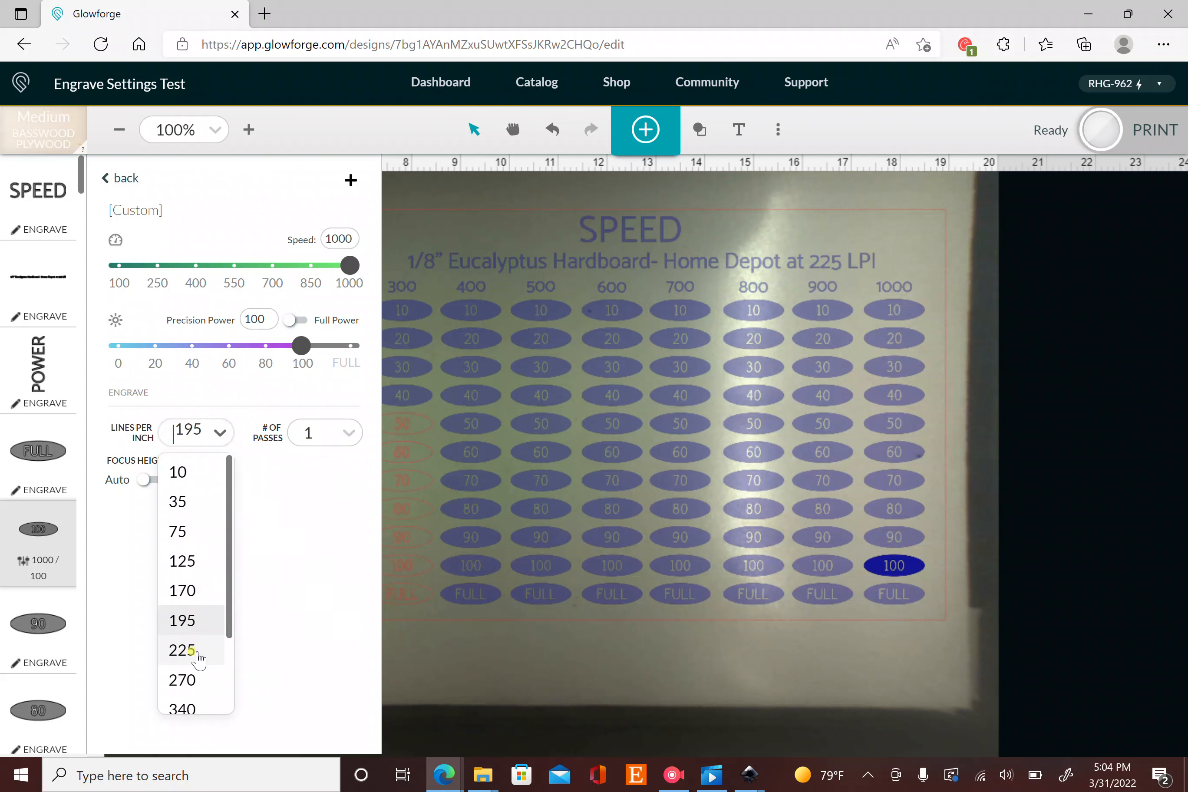
click(197, 658)
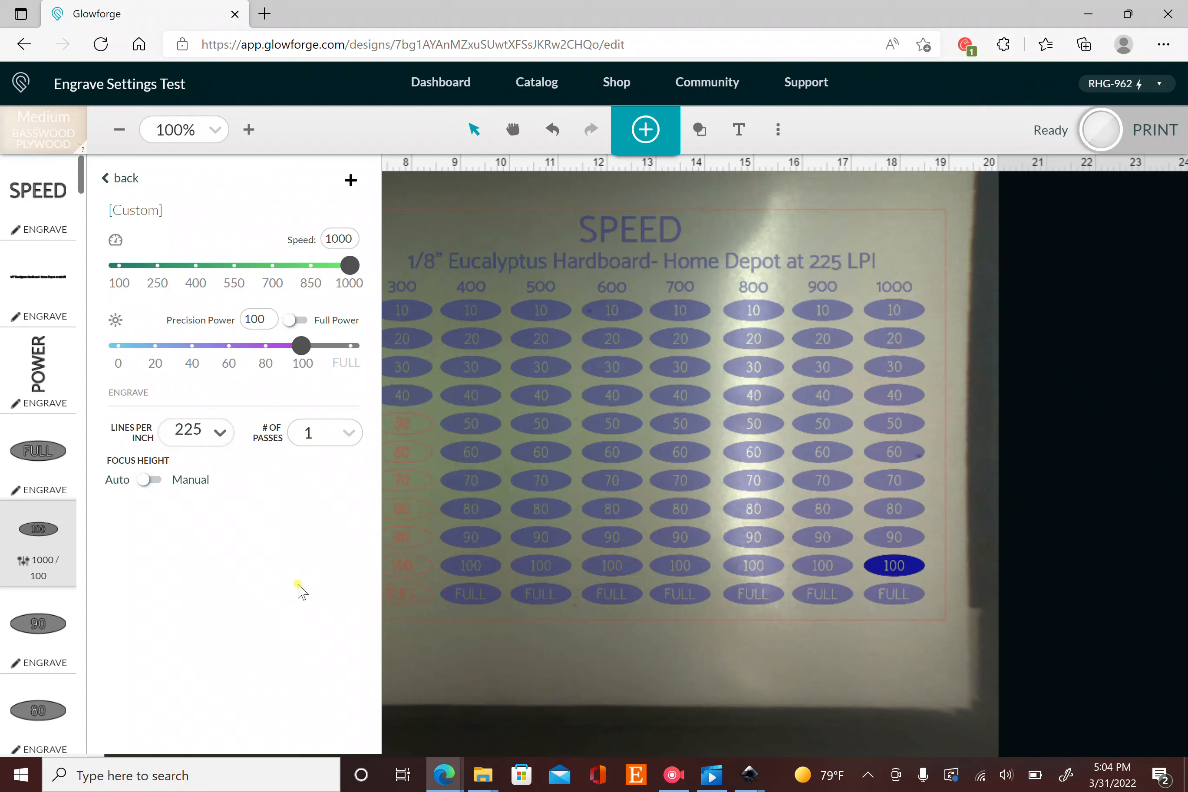
Switch the 90 oval in the 1000 speed column to a Draft Graphic engrave and enter 900 as its precision power.
click(40, 655)
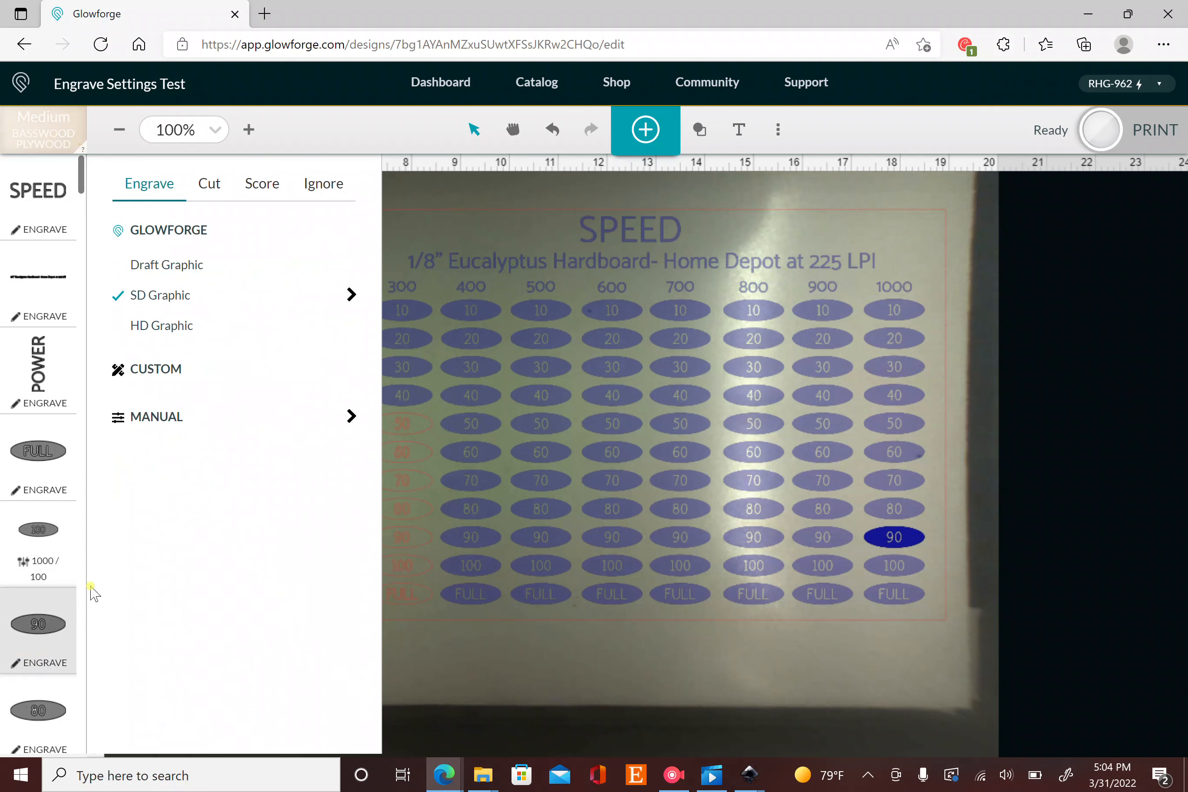
click(204, 267)
click(354, 267)
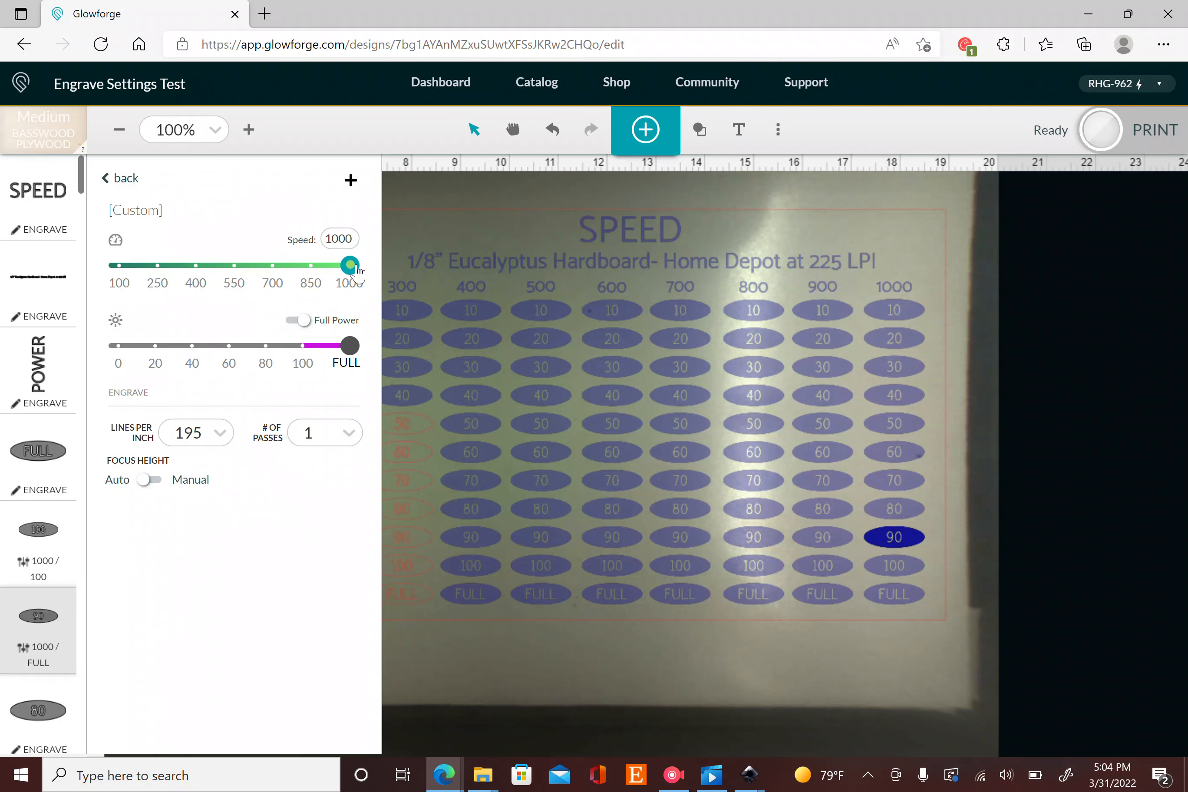
click(735, 451)
click(300, 367)
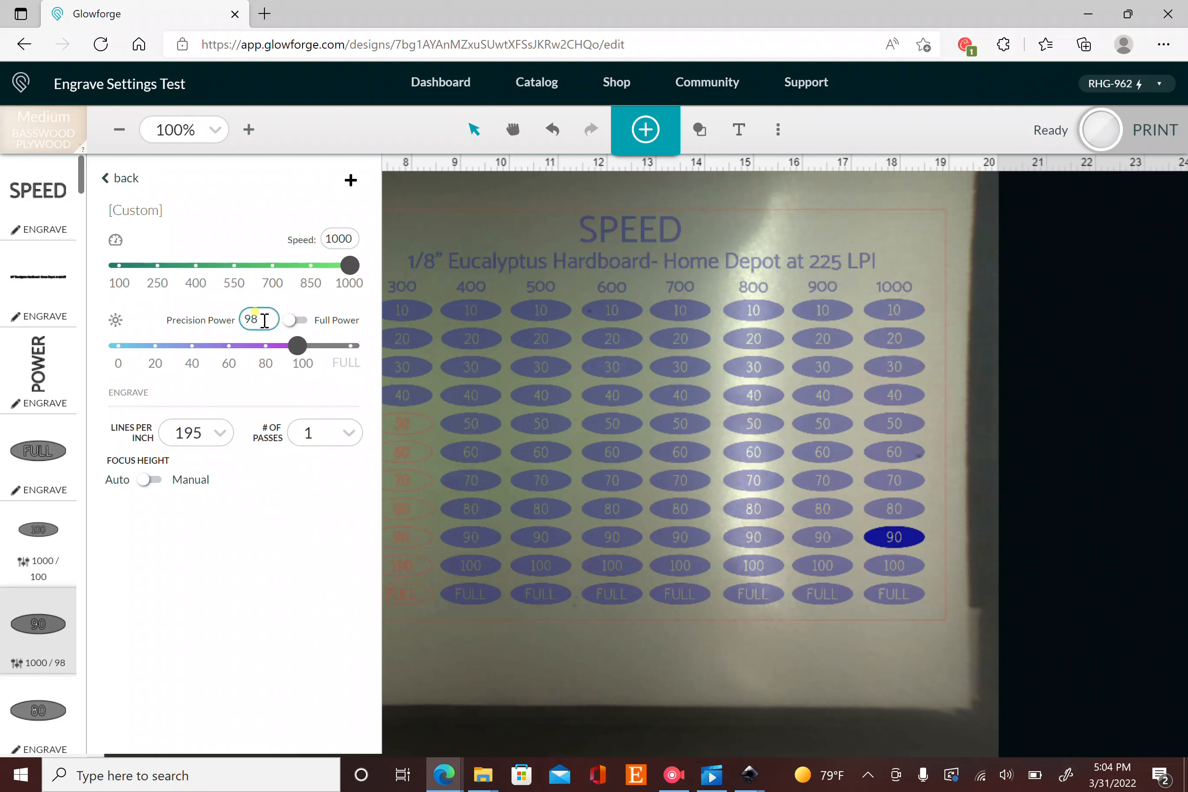
double_click(247, 314)
text(200)
click(342, 506)
Set the 90 oval's engrave to 225 lines per inch and close its settings.
click(219, 434)
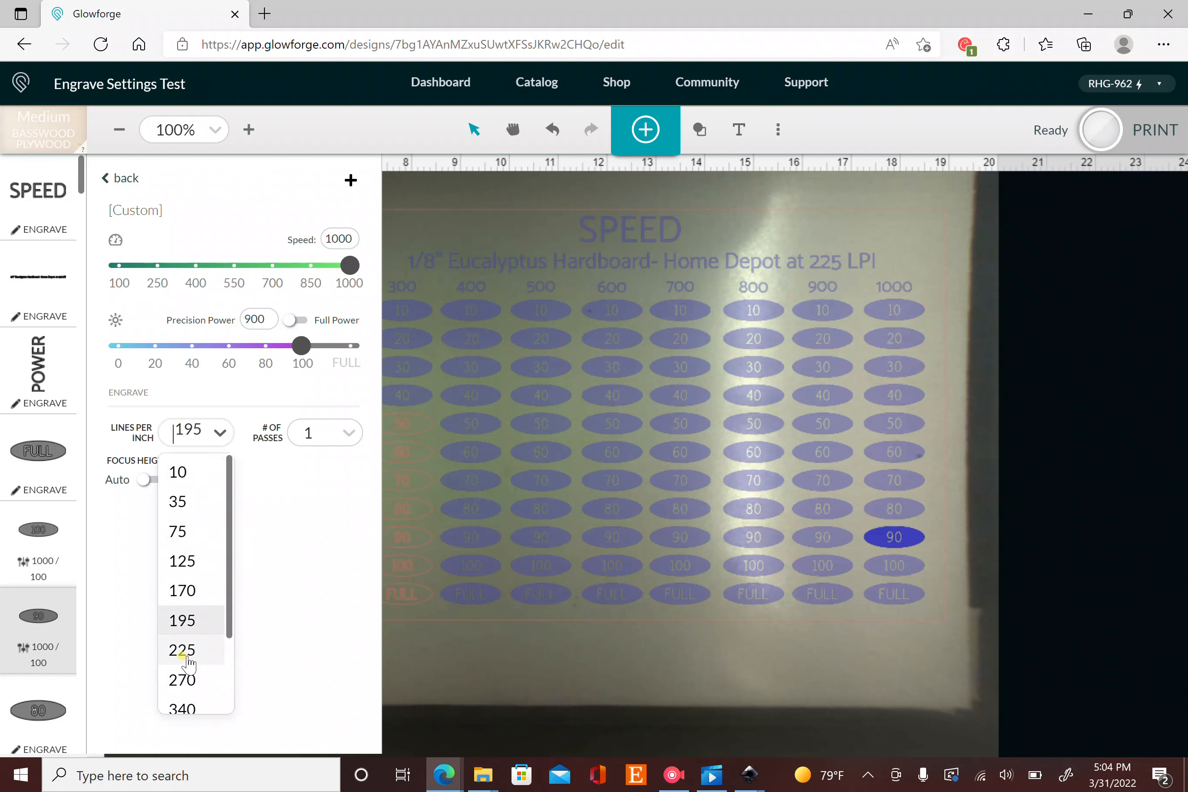
click(182, 651)
click(451, 684)
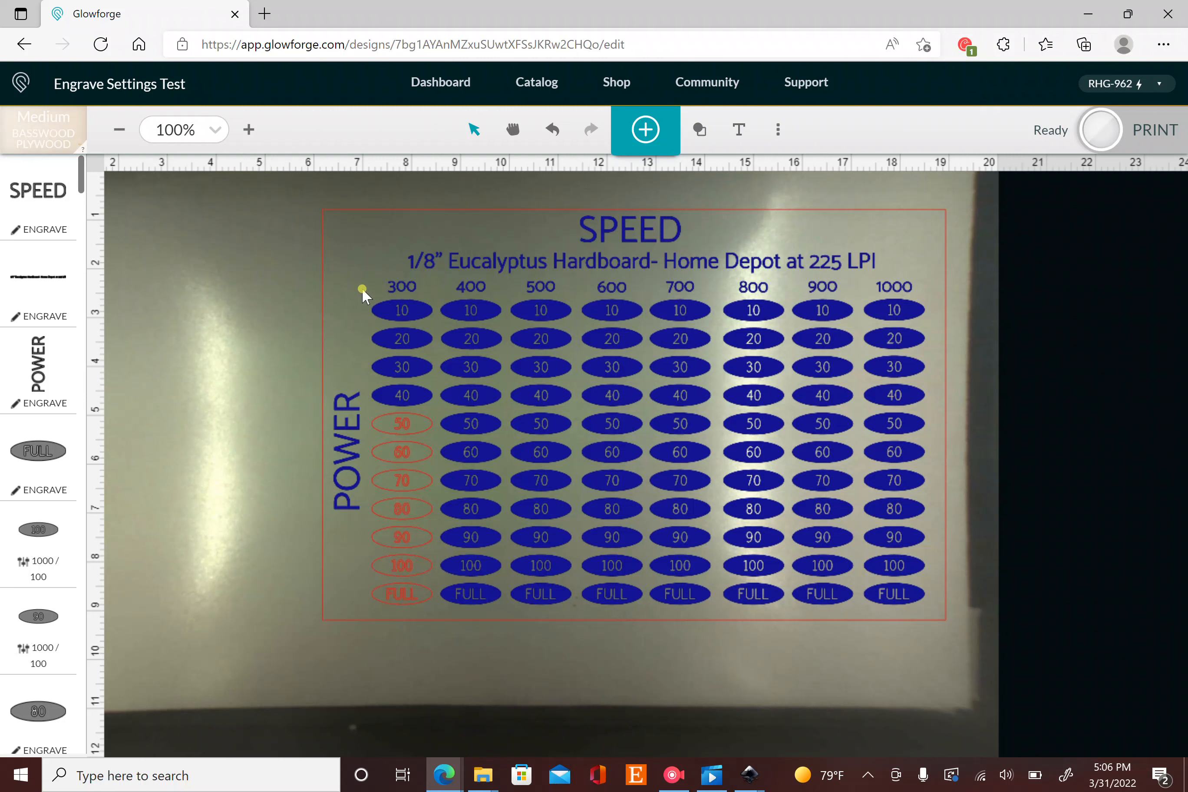
click(80, 179)
drag(80, 179, 94, 419)
scroll(64, 425, down, 6)
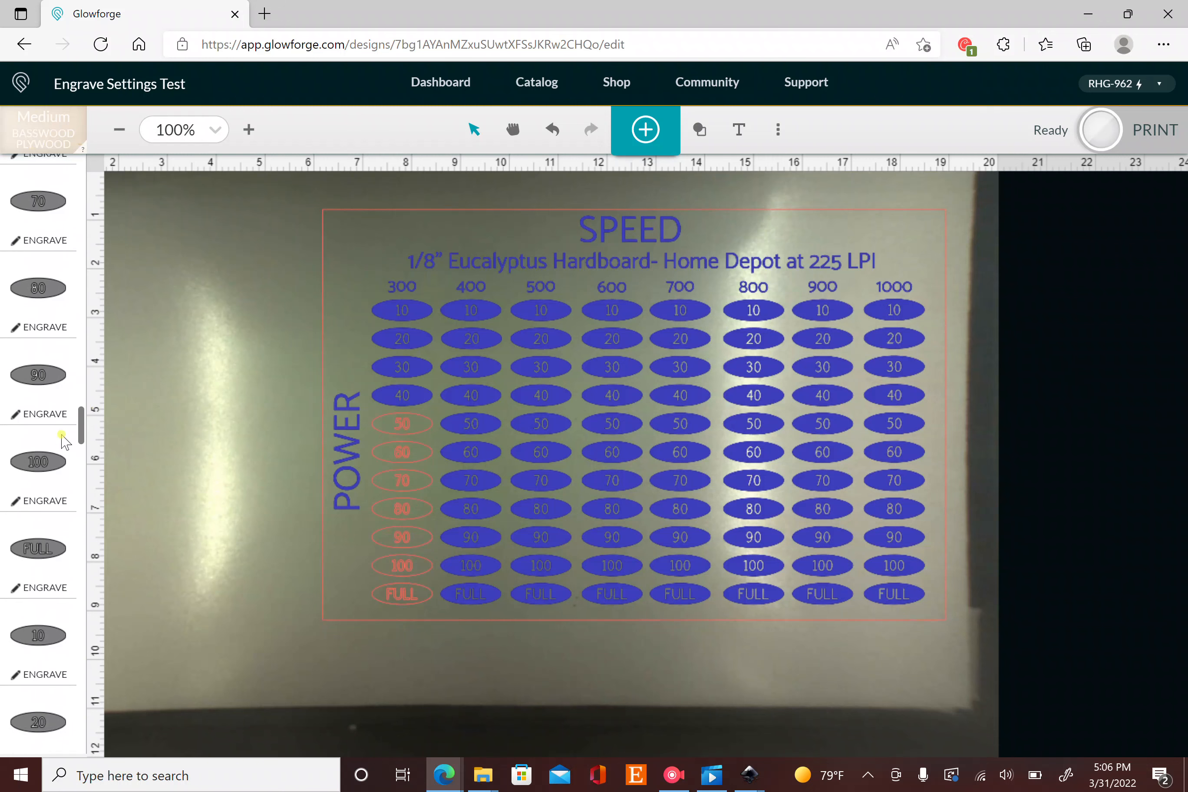